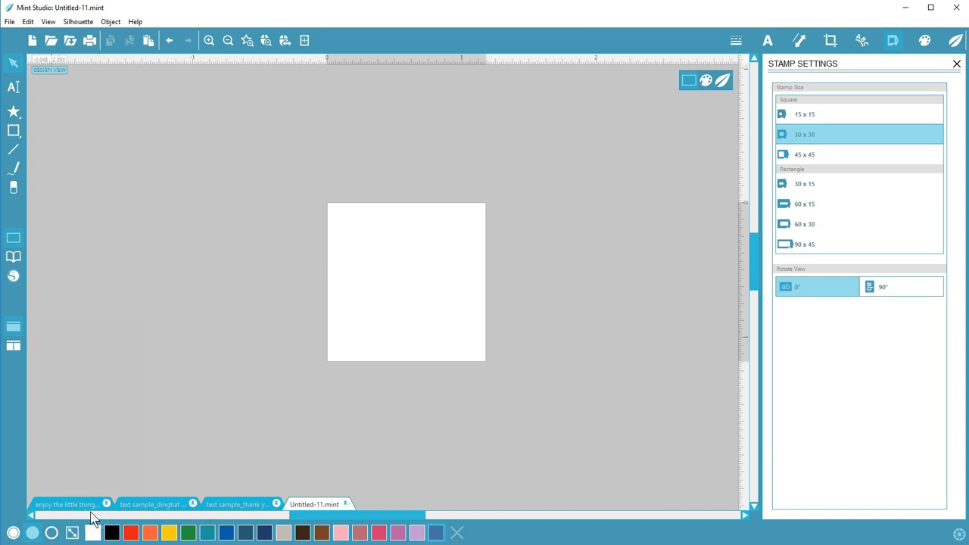
- Bring the Silhouette America software downloads page in Firefox to the front
click(83, 508)
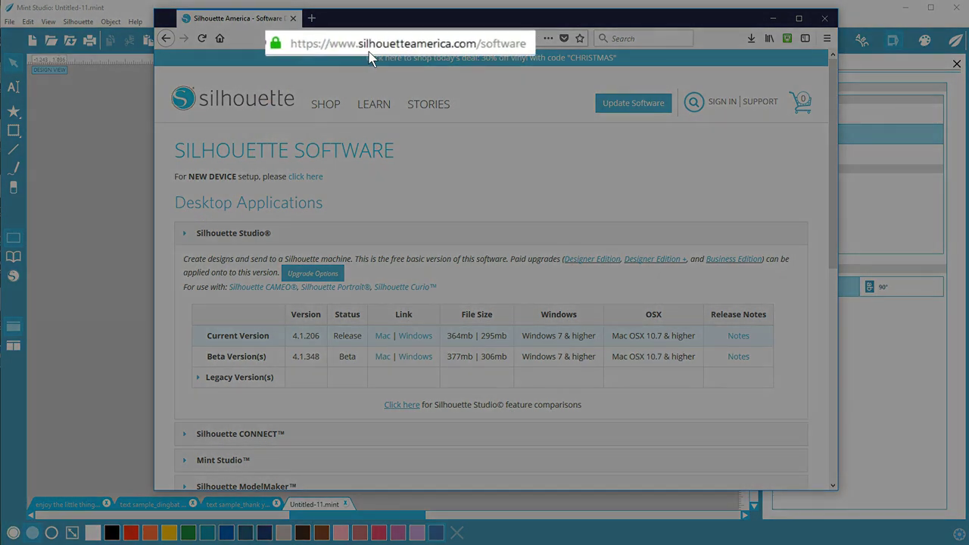
- Expand the Mint Studio 1.3.021 section, cancel its Windows download, and minimize Firefox
click(629, 110)
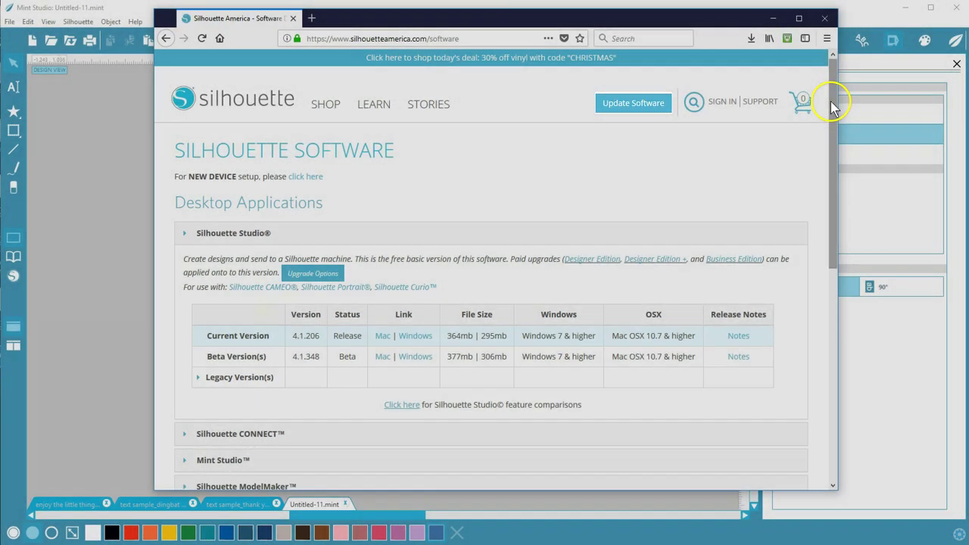
scroll(835, 121, down, 3)
click(222, 317)
click(427, 229)
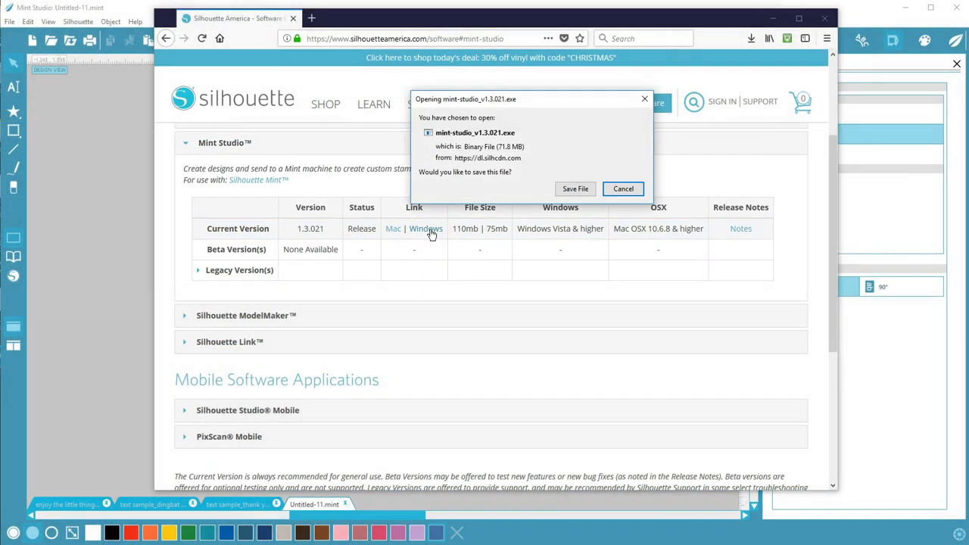
click(623, 189)
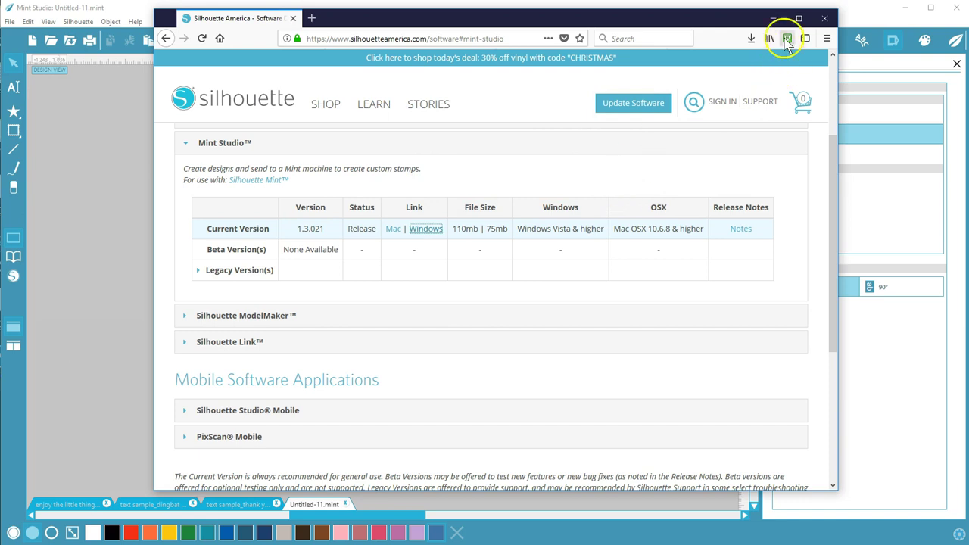
click(773, 18)
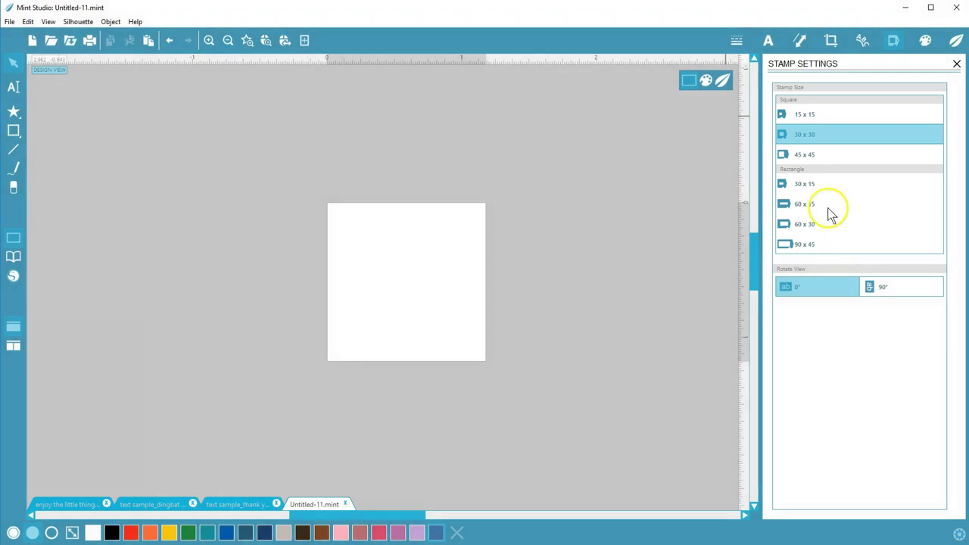
click(826, 135)
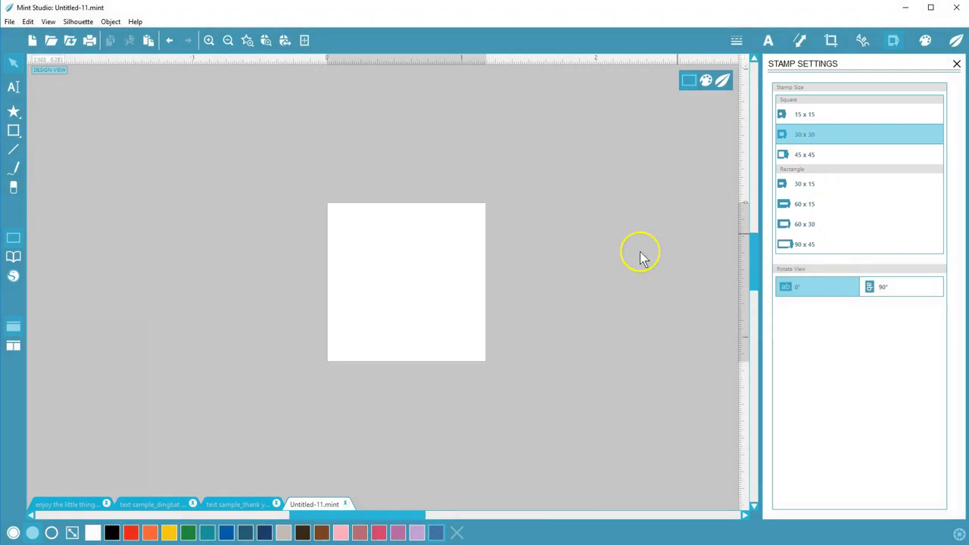
click(265, 40)
click(399, 282)
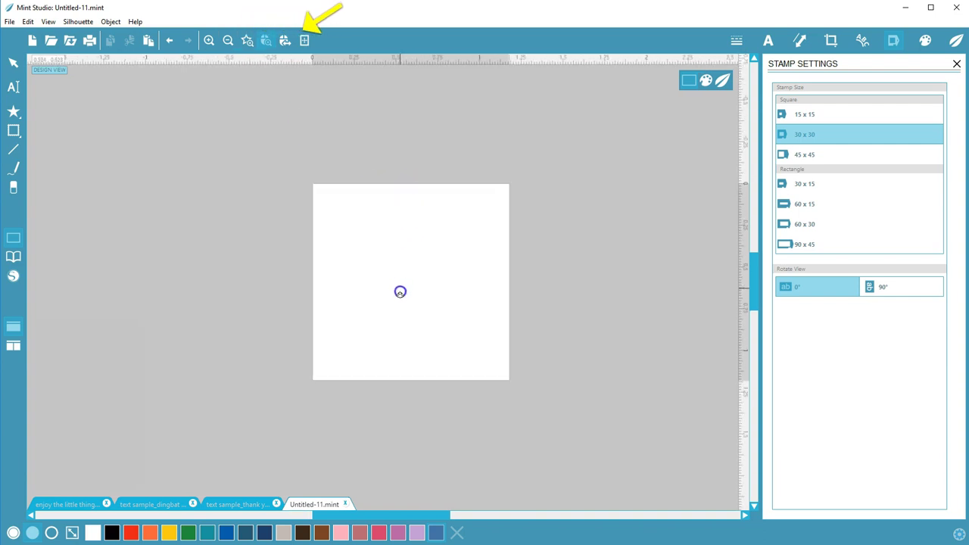
click(304, 40)
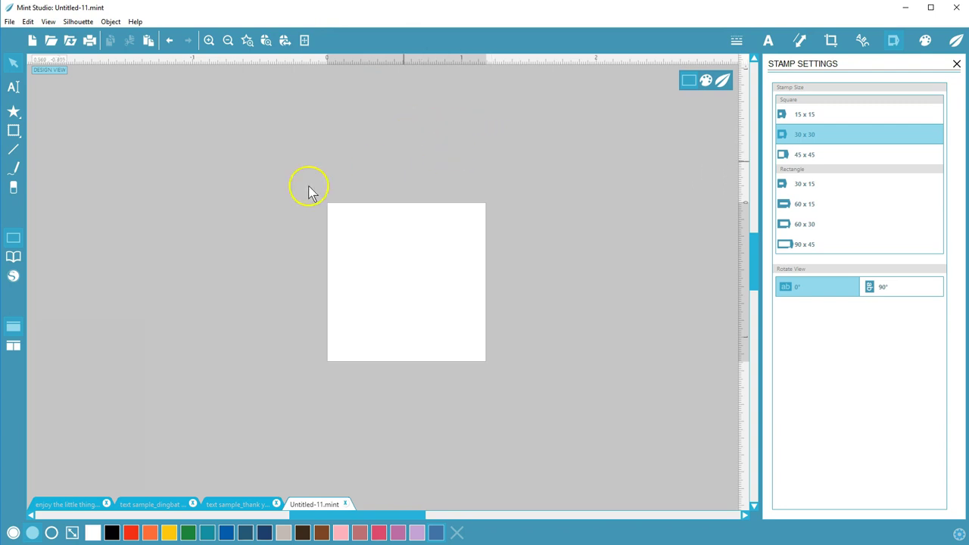
click(14, 276)
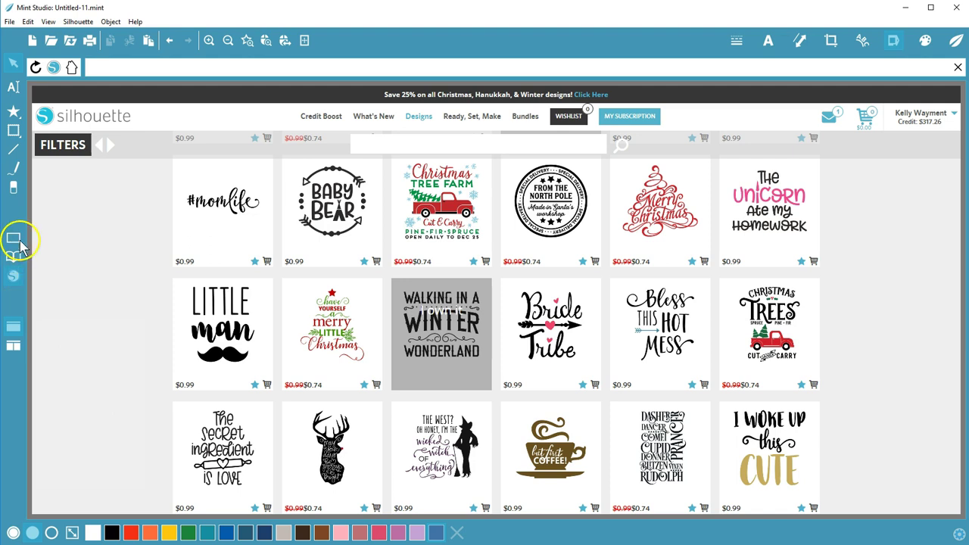
click(16, 239)
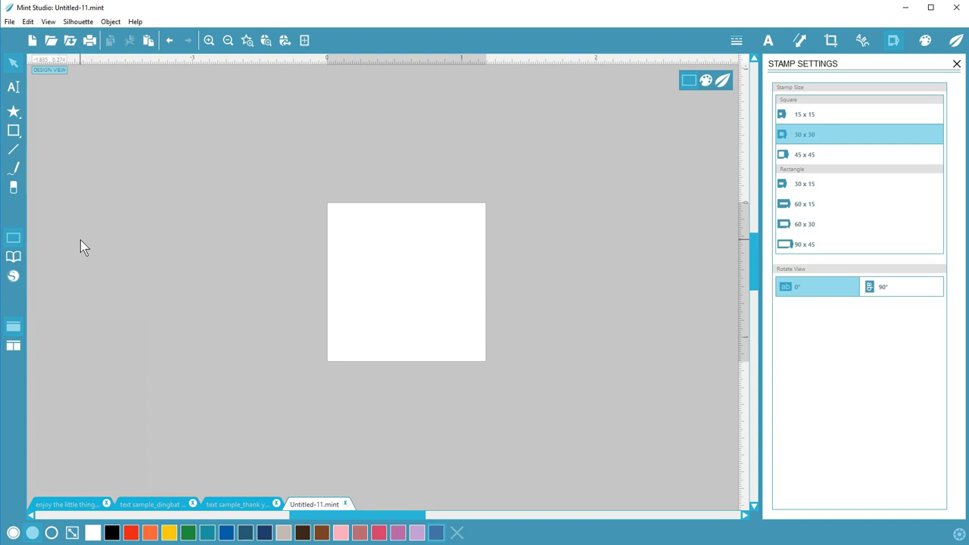
- Search the library for 'seas' and place the season's greetings design on the page
click(20, 264)
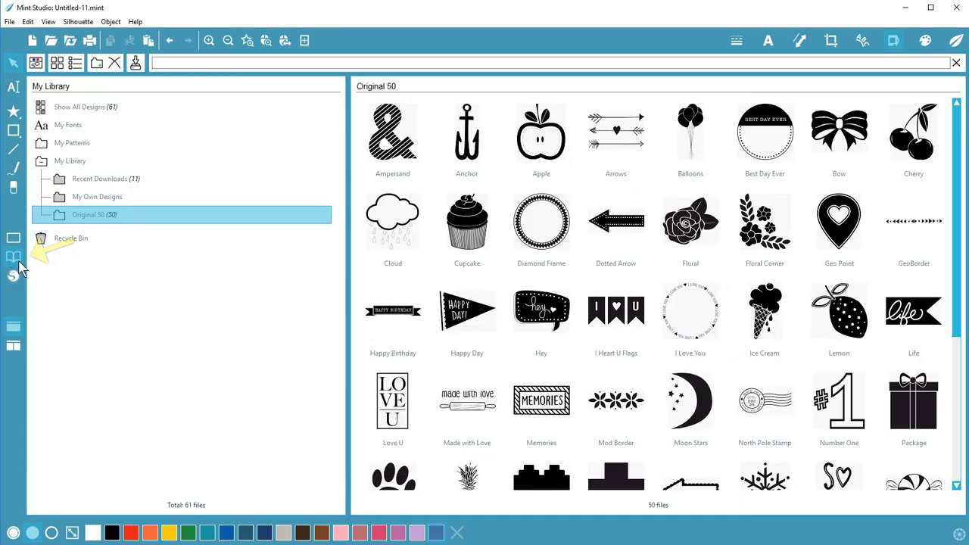
click(158, 63)
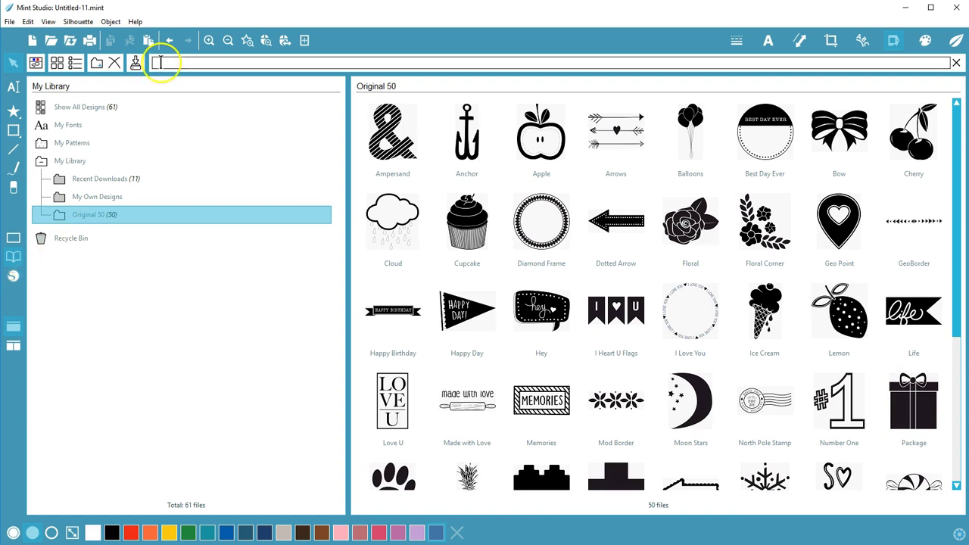
text(seas)
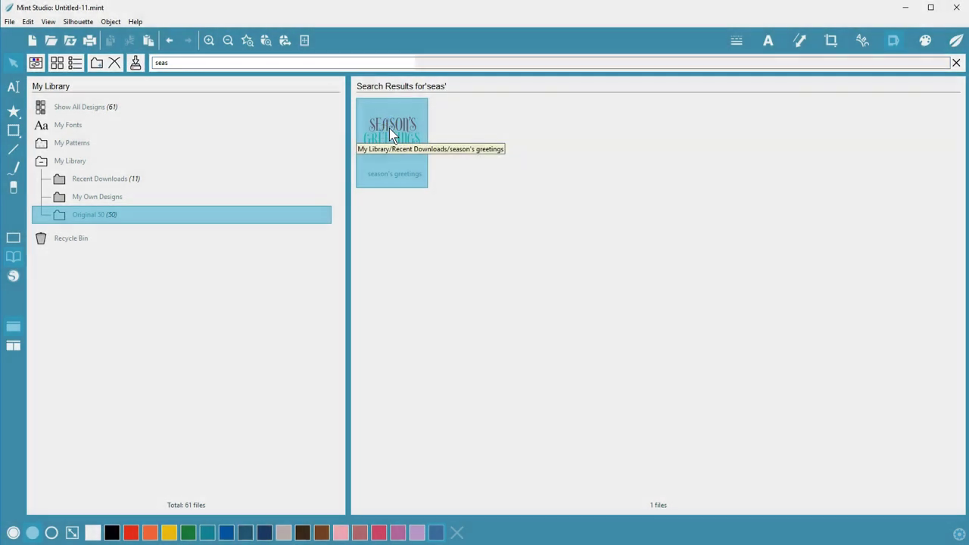
click(417, 152)
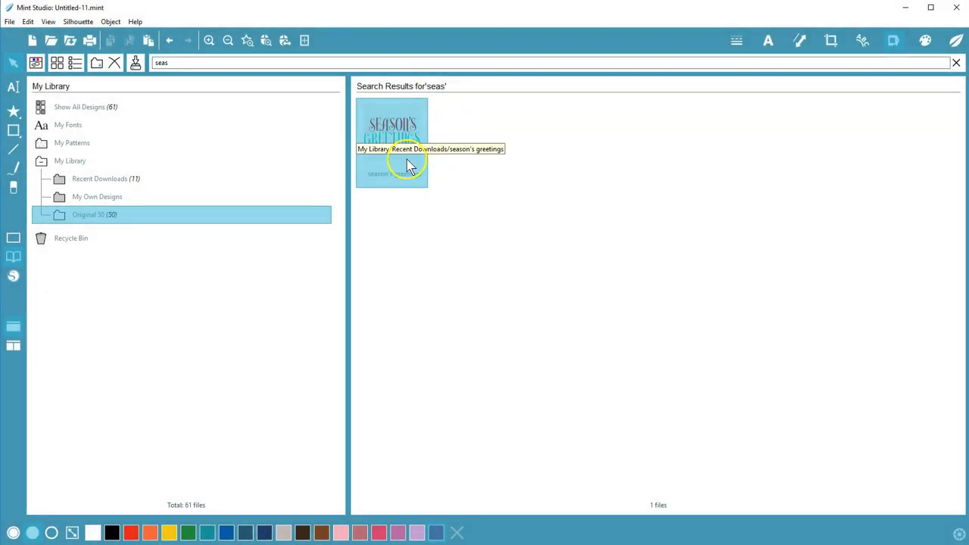
double_click(401, 142)
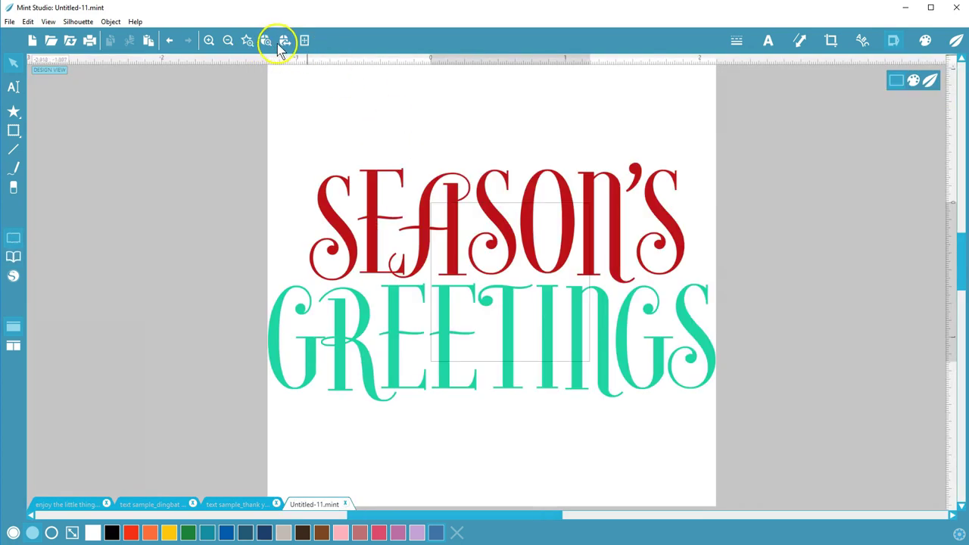
- Scale the greeting design to 2 in, then fit it to the stamp at 1.165 in
click(228, 41)
click(347, 147)
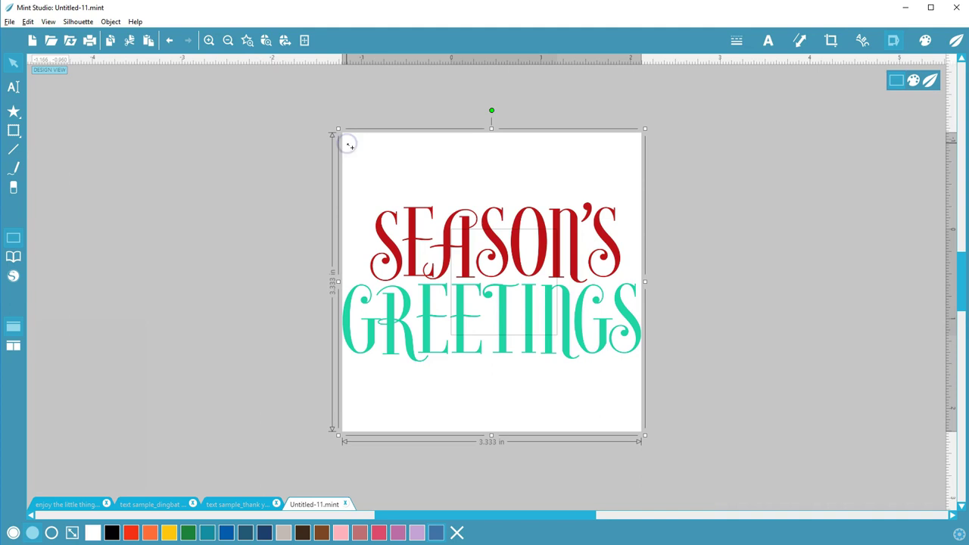
drag(340, 130, 411, 210)
click(799, 41)
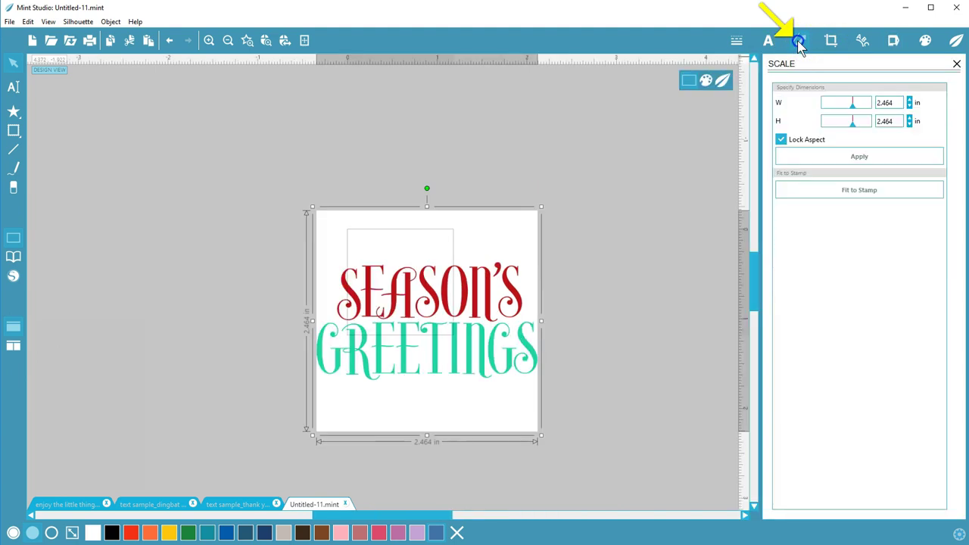
drag(891, 122, 866, 121)
text(2)
key(Return)
click(855, 194)
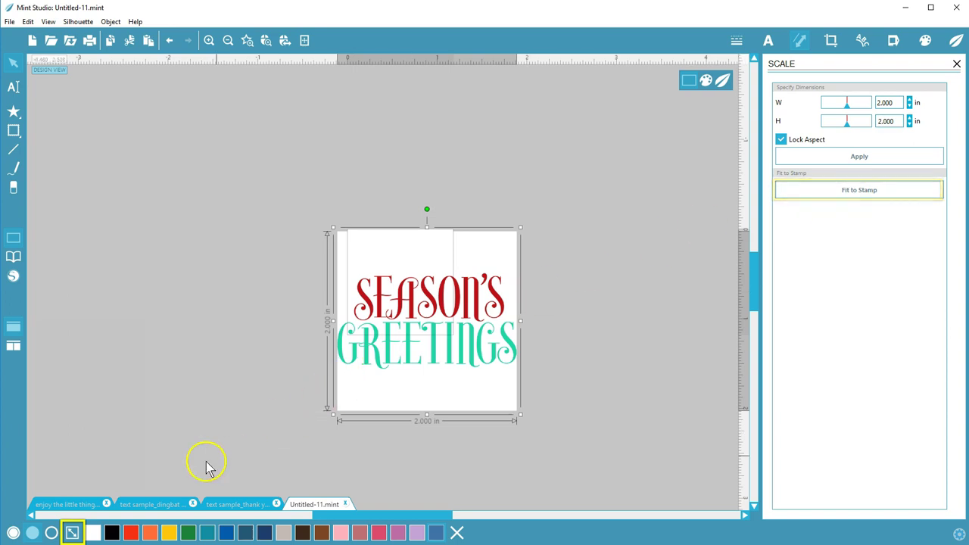
click(72, 532)
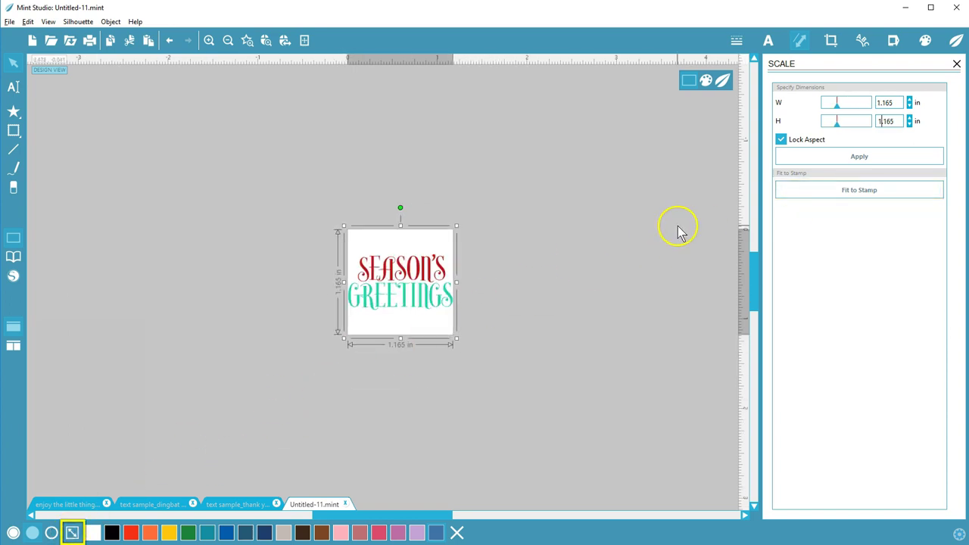
click(305, 41)
- Draw a small star above SEASON'S and a small rectangle trunk below GREETINGS
click(19, 113)
click(52, 112)
drag(393, 206, 414, 224)
click(15, 131)
click(64, 144)
drag(403, 327, 416, 348)
- Fill the trunk bar solid black and center-align the star, greeting and trunk horizontally
click(32, 533)
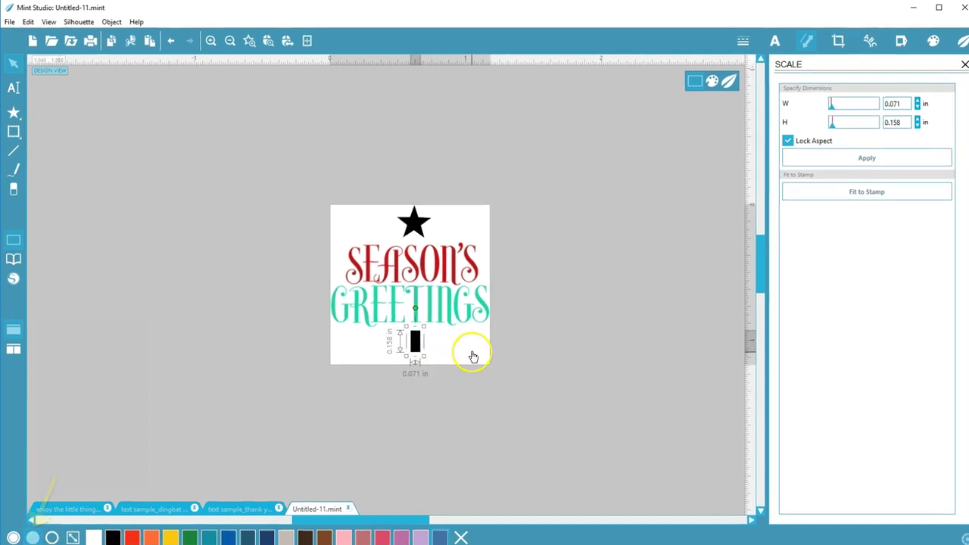
click(398, 288)
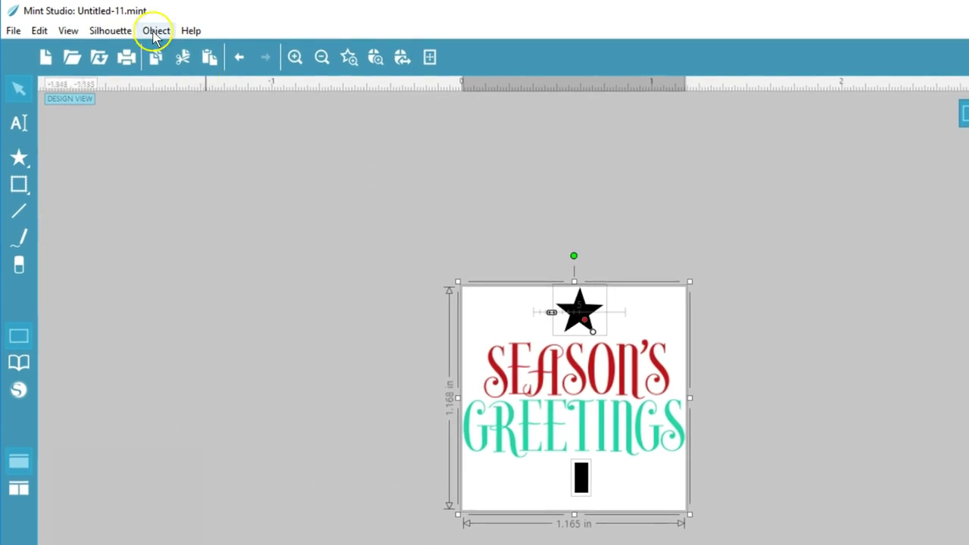
click(155, 30)
mouse_move(185, 124)
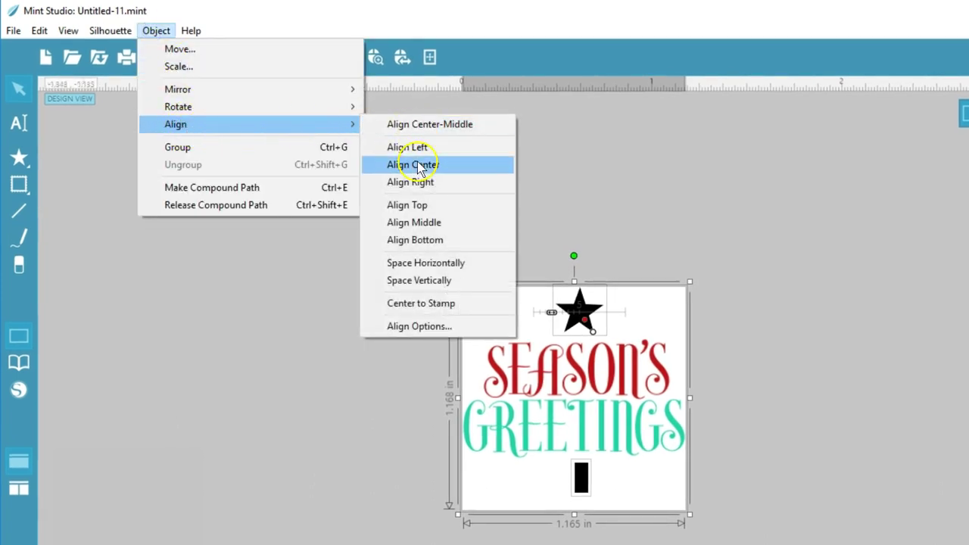
click(417, 164)
click(663, 230)
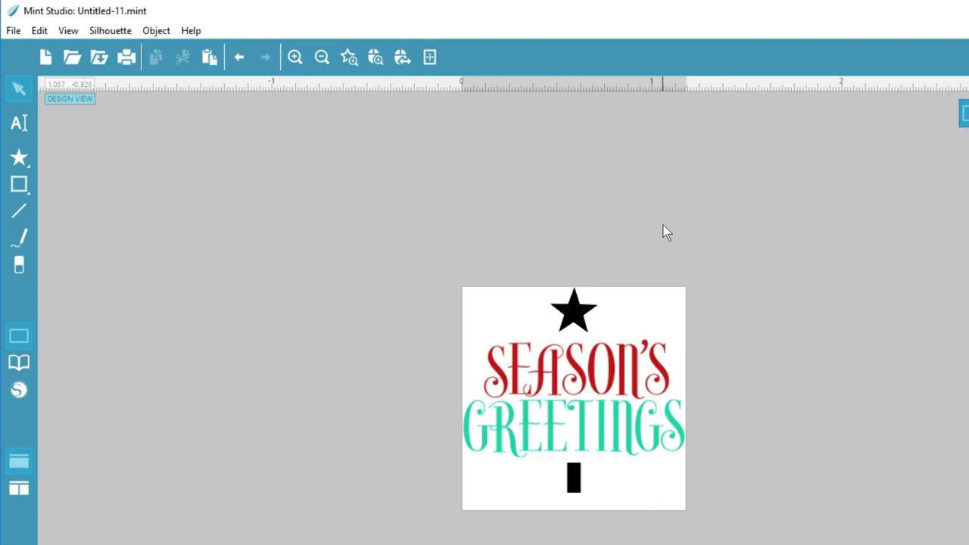
click(597, 225)
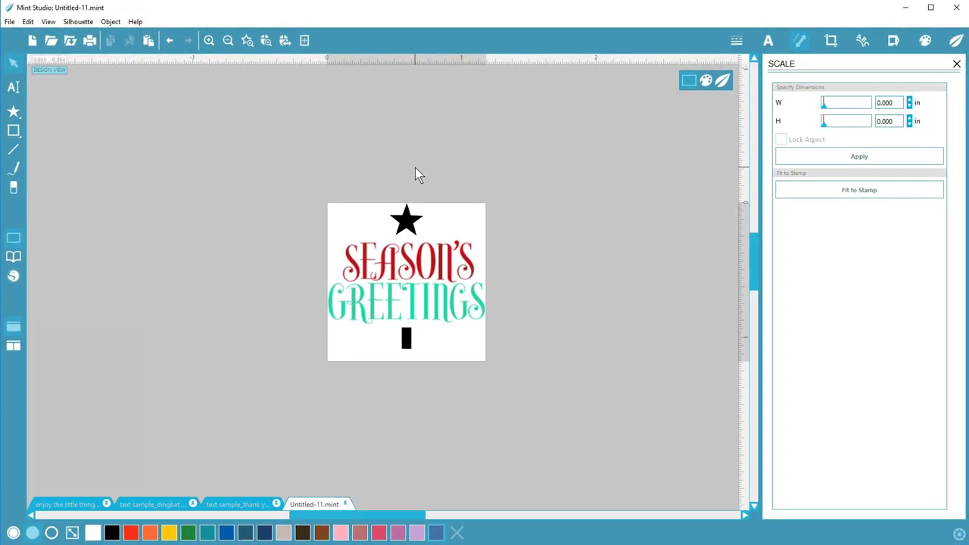
- Lower the ink brightness of the Standard filter in the Stamp Filters preview
click(708, 84)
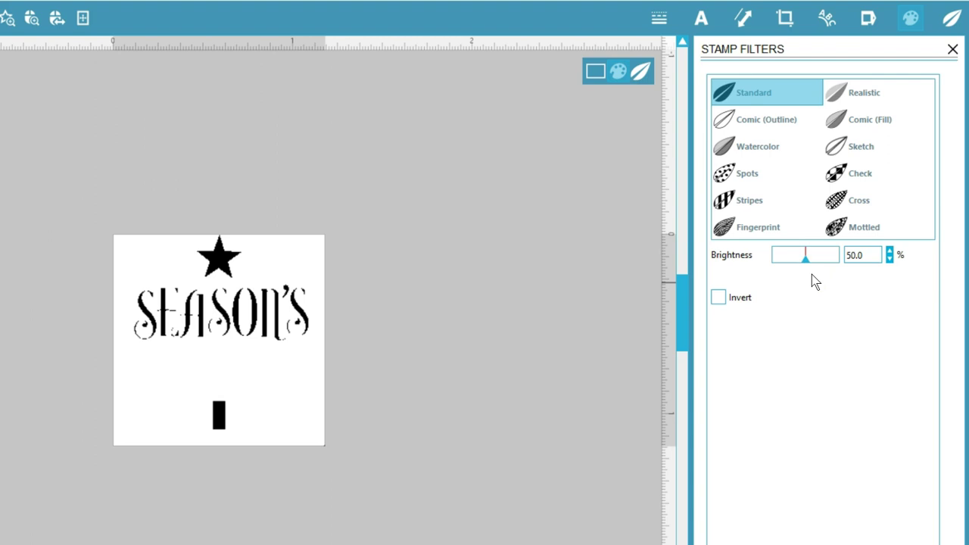
click(805, 260)
drag(805, 261, 779, 270)
- Select the whole design and shrink it slightly to 1.119 x 1.123 in
click(283, 288)
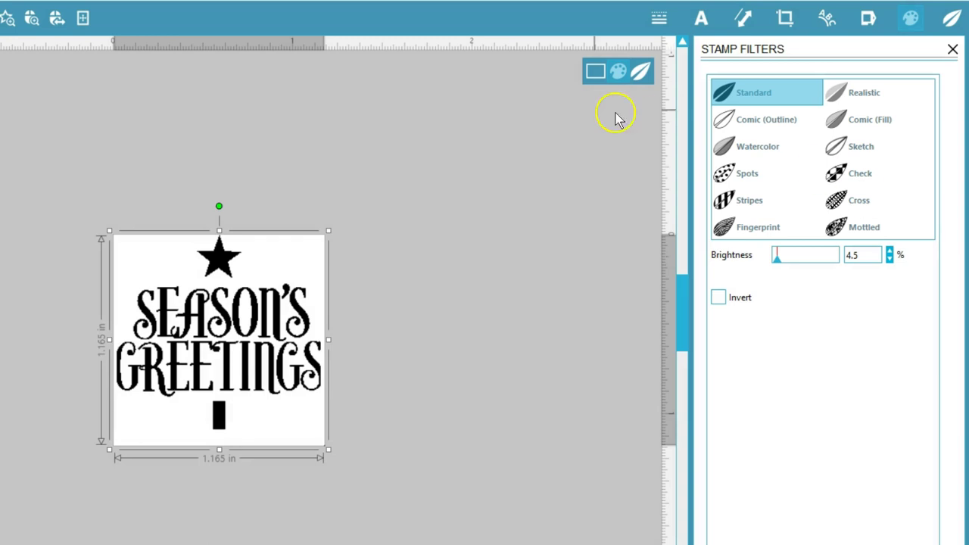
drag(83, 197, 349, 496)
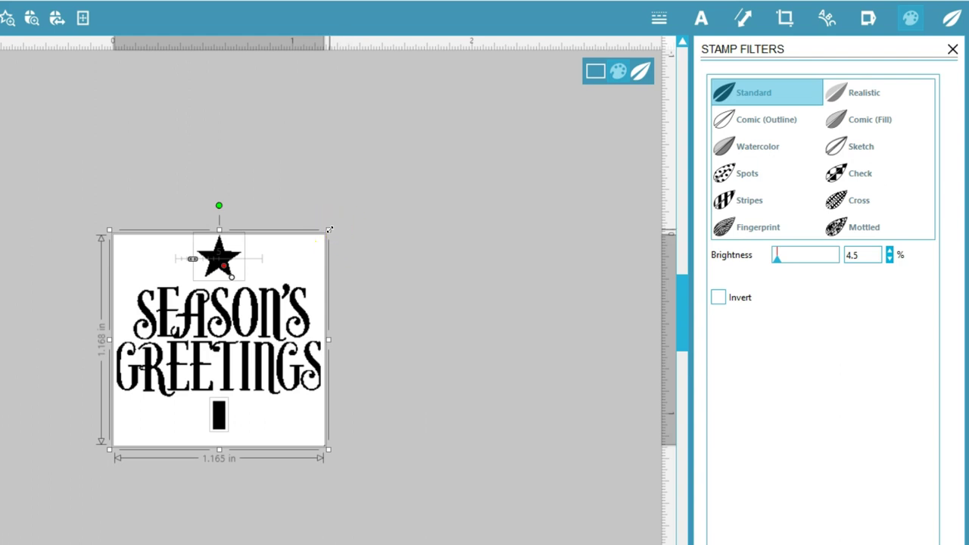
drag(329, 229, 324, 233)
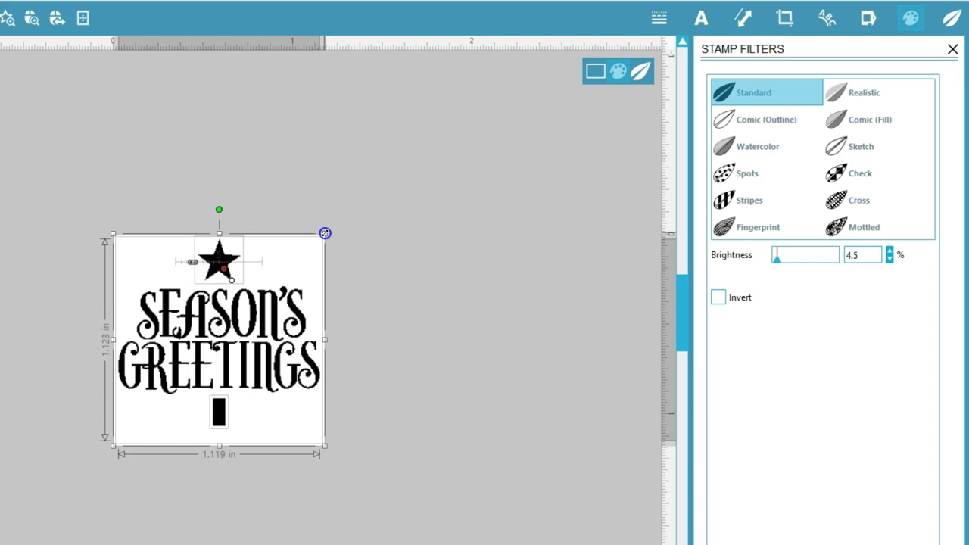
click(383, 274)
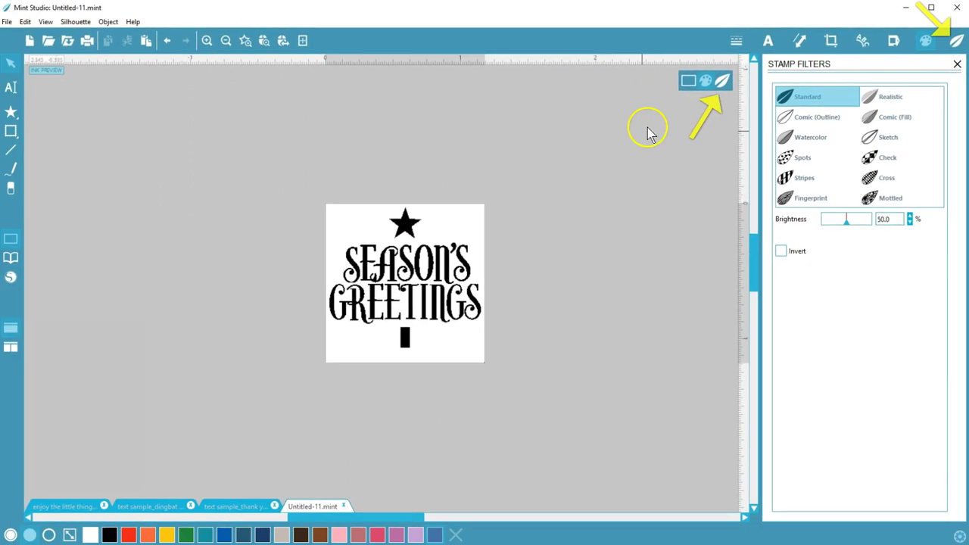
- Open the Send to Mint panel with the mirrored Season's Greetings final preview
click(722, 80)
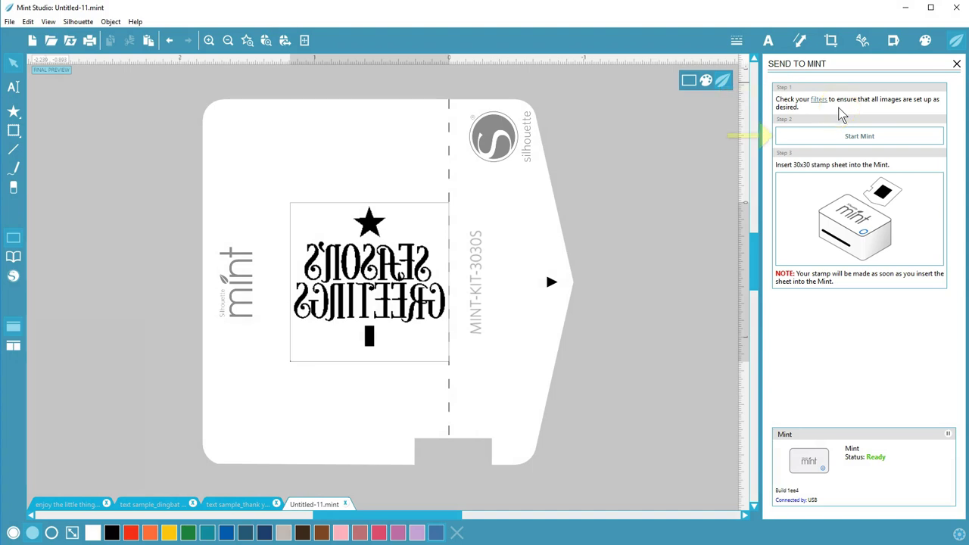
- Start Mint to make the stamp, then switch back to the full-colour design view
click(840, 141)
click(688, 81)
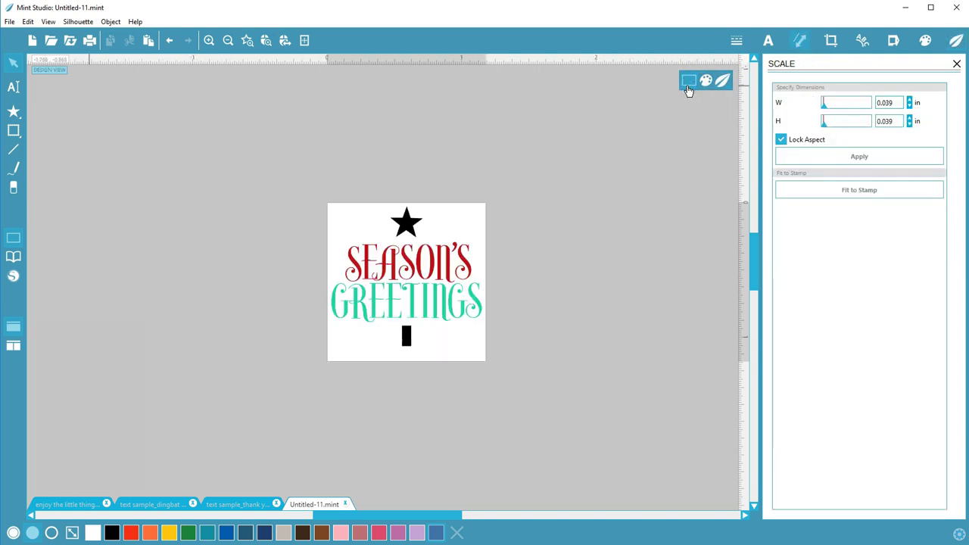